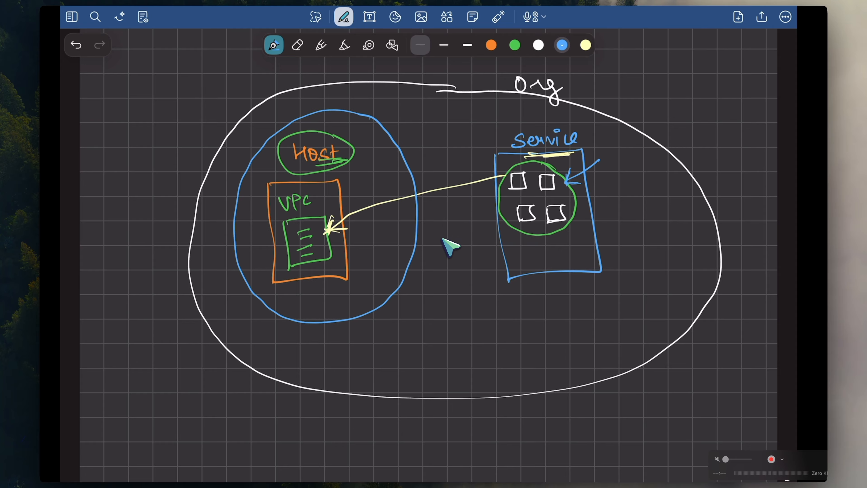
# Switch to the Google Cloud console and enable the Compute Engine API in both the devopshq-host and devopshq-service projects.
pyautogui.hotkey('ctrl', 'Left')
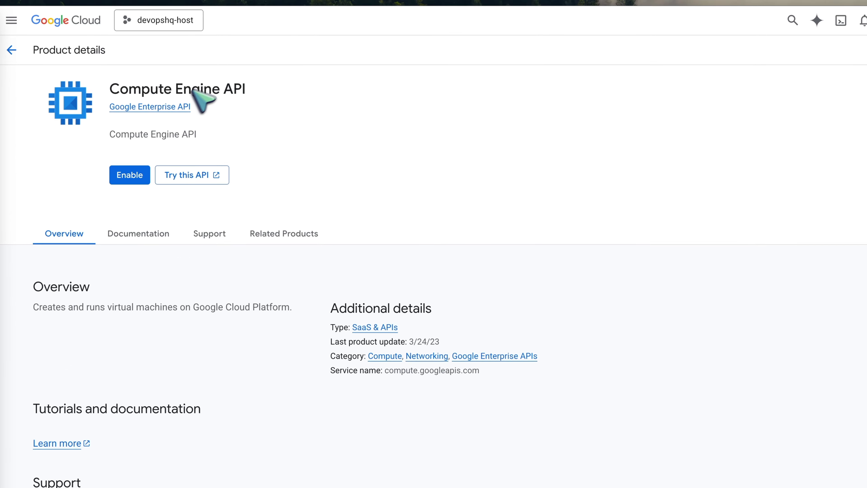
pyautogui.moveTo(111, 89); pyautogui.dragTo(258, 90)
pyautogui.click(275, 46)
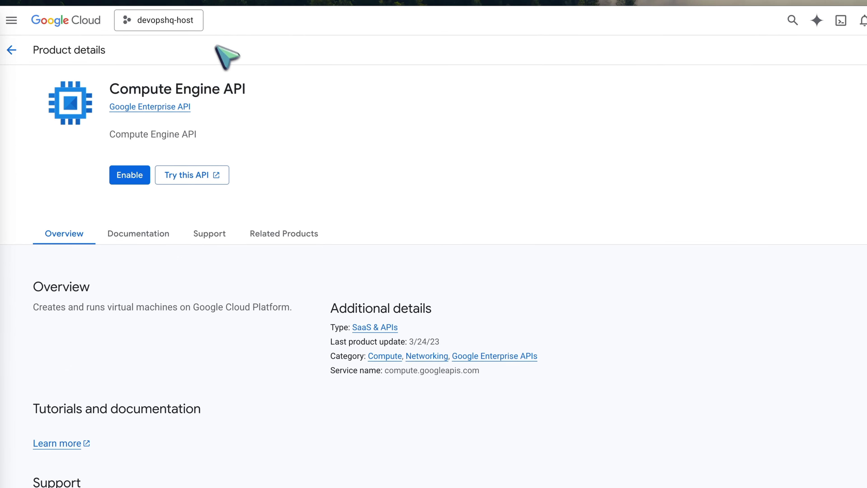
pyautogui.click(132, 173)
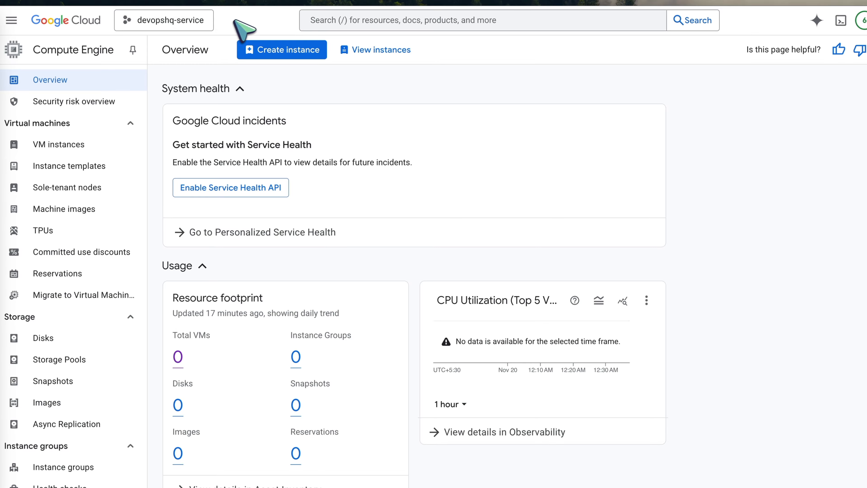
pyautogui.click(283, 50)
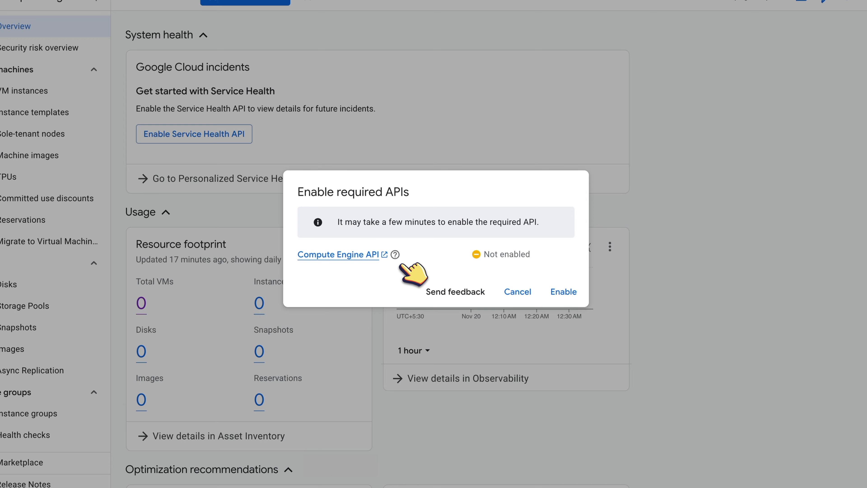
pyautogui.click(564, 292)
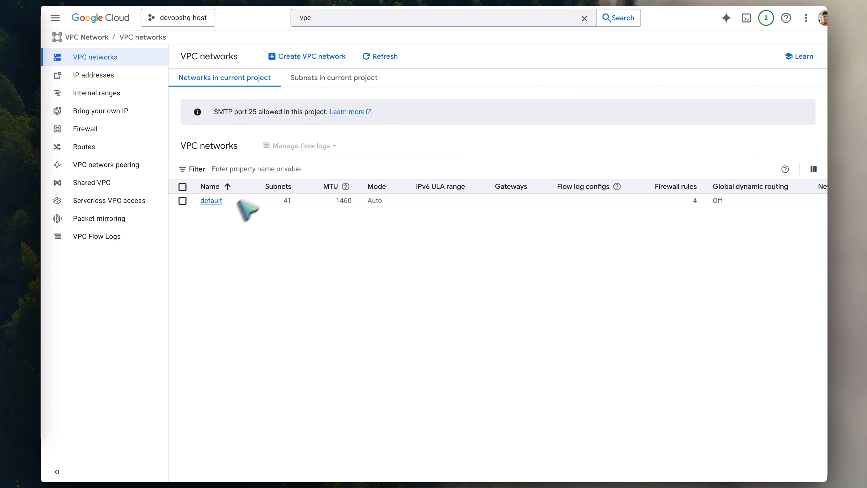
# Delete the default VPC network from the devopshq-host project, confirming with the network name "default".
pyautogui.click(182, 200)
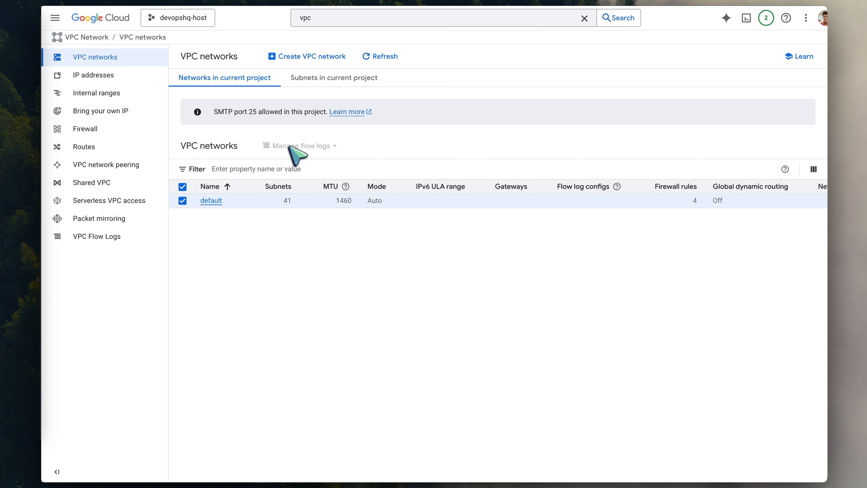
pyautogui.click(215, 201)
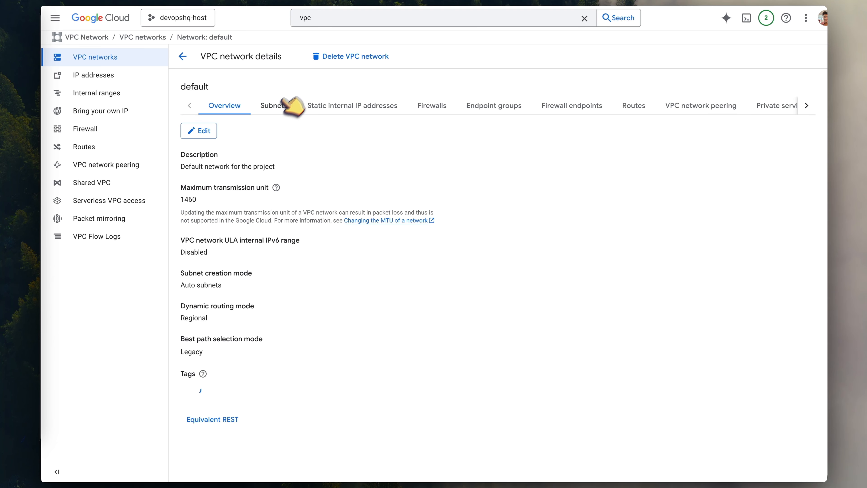
pyautogui.click(352, 57)
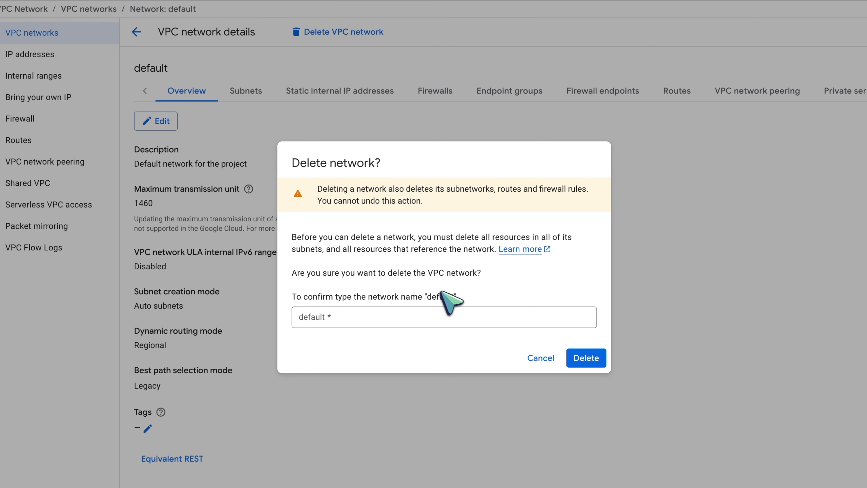
pyautogui.doubleClick(439, 293)
pyautogui.press('super+c')
pyautogui.click(364, 318)
pyautogui.press('super+v')
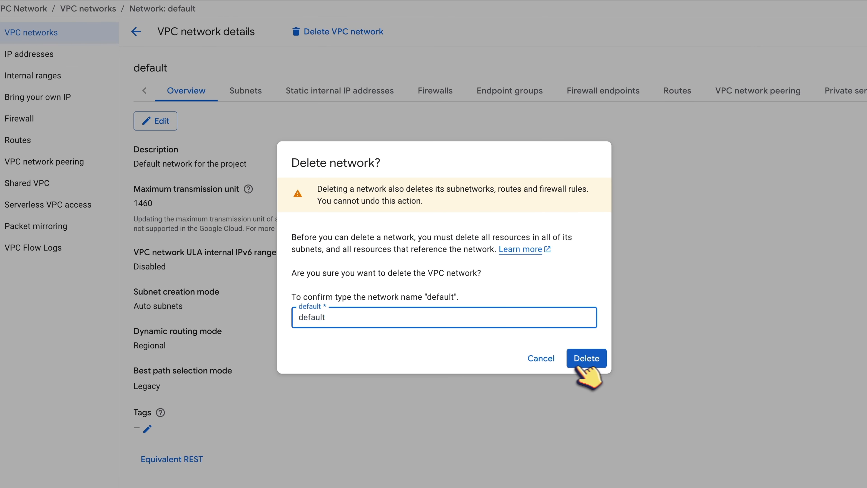
pyautogui.click(587, 359)
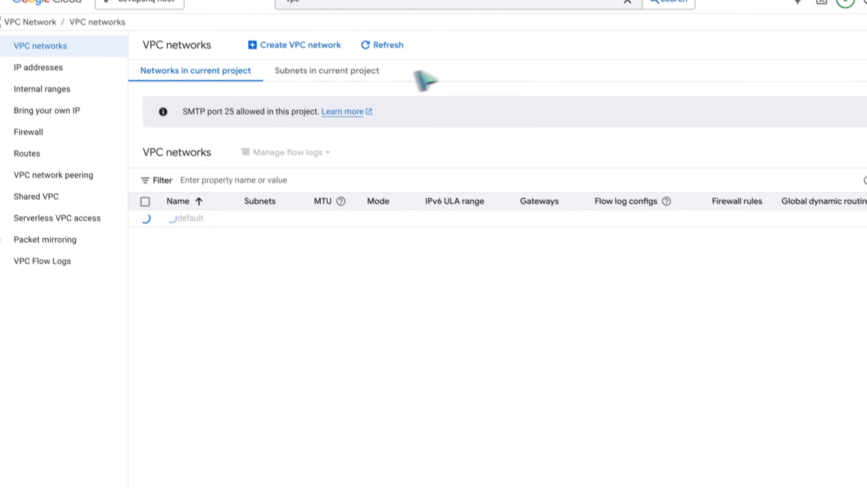
# Start a new VPC network named shared-prod-vpc with the subnet creation mode set to Automatic.
pyautogui.click(307, 45)
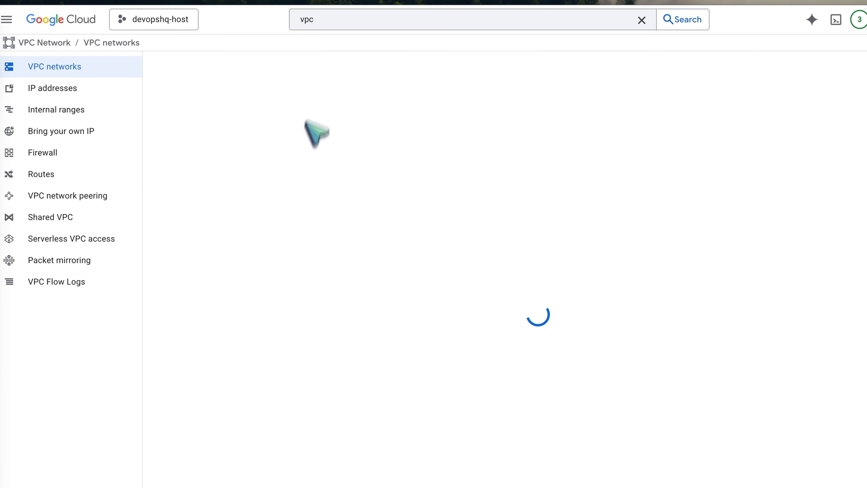
pyautogui.click(214, 110)
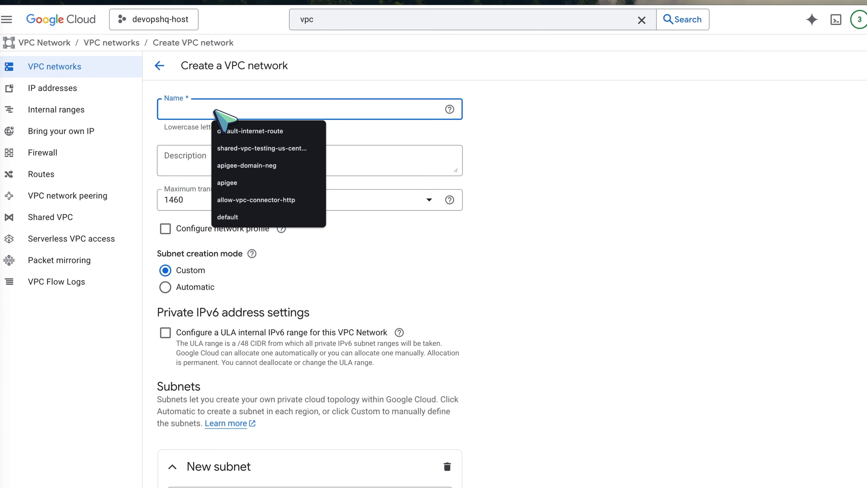
pyautogui.write('shared-')
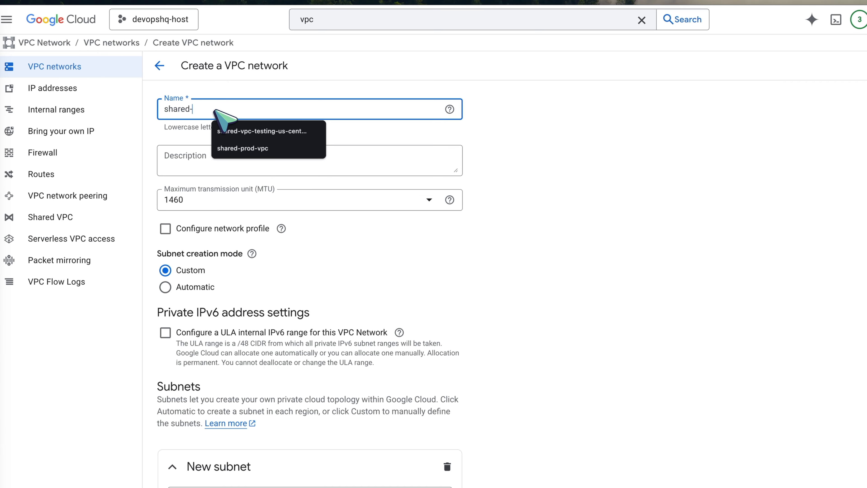
pyautogui.write('prod-vpc')
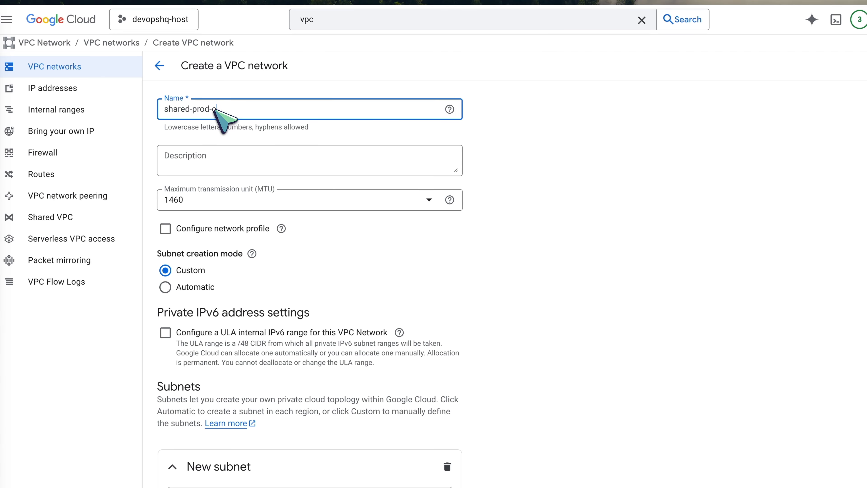
pyautogui.scroll(-2, 295, 208)
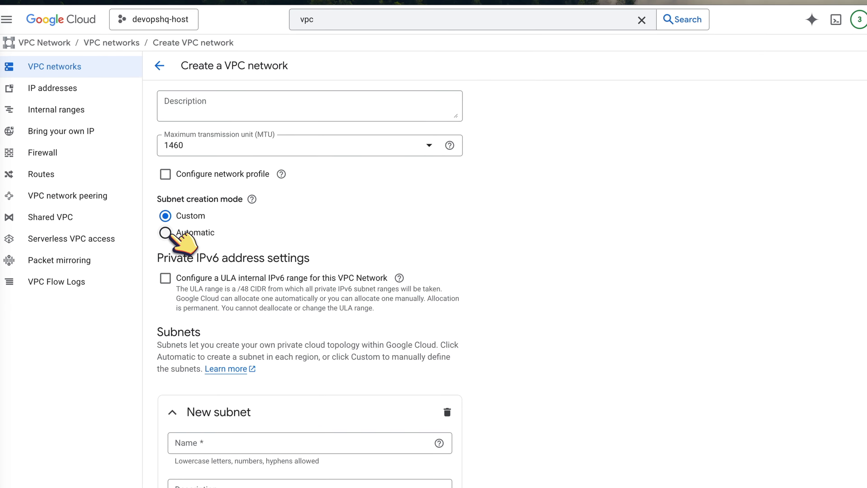
pyautogui.click(188, 233)
pyautogui.scroll(-2, 239, 208)
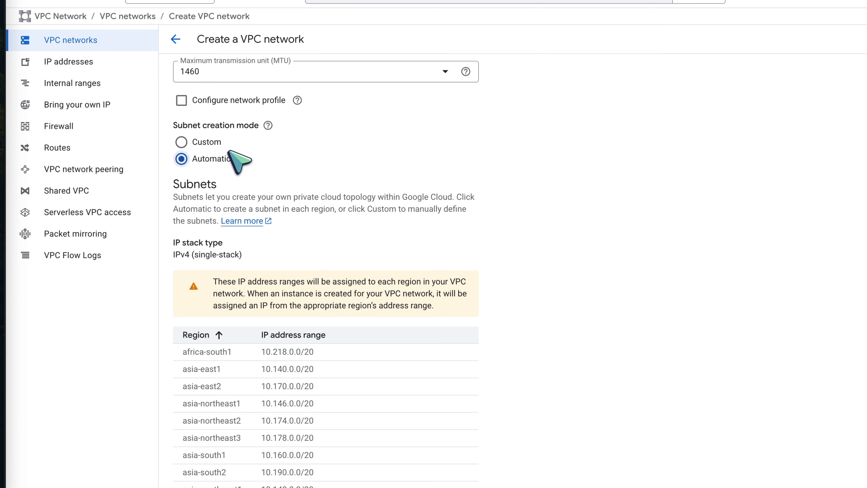
# Apply all selectable IPv4 firewall rules to shared-prod-vpc and create the network.
pyautogui.scroll(-1, 290, 177)
pyautogui.scroll(-8, 321, 178)
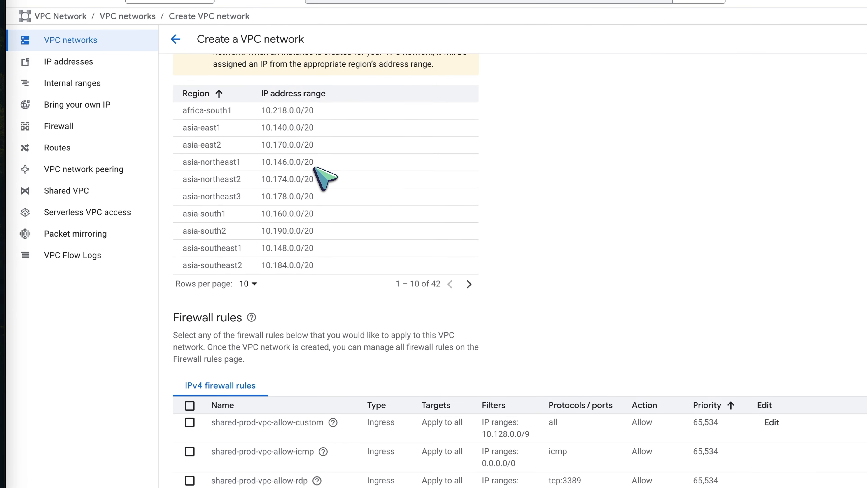
pyautogui.click(191, 232)
pyautogui.scroll(-2, 218, 287)
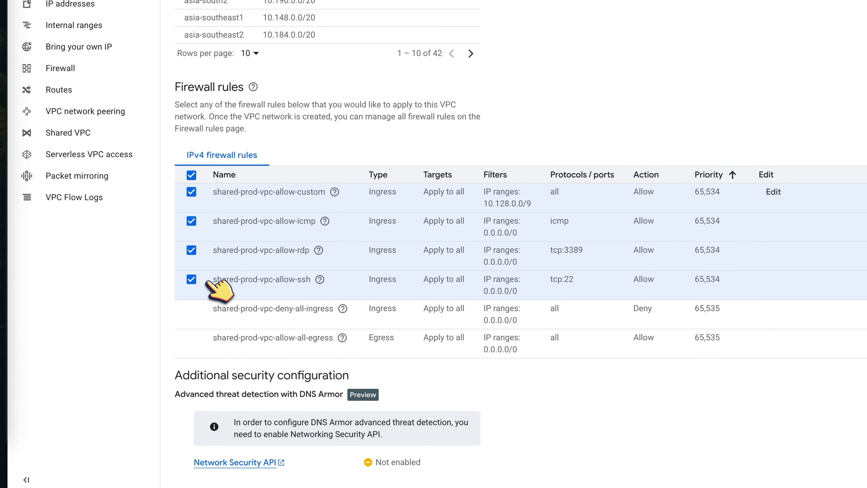
pyautogui.scroll(-6, 276, 246)
pyautogui.scroll(-3, 277, 259)
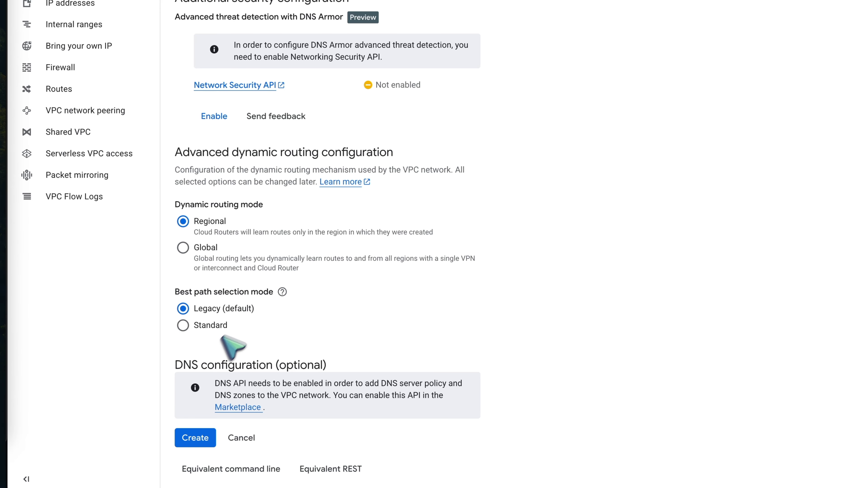
pyautogui.click(196, 438)
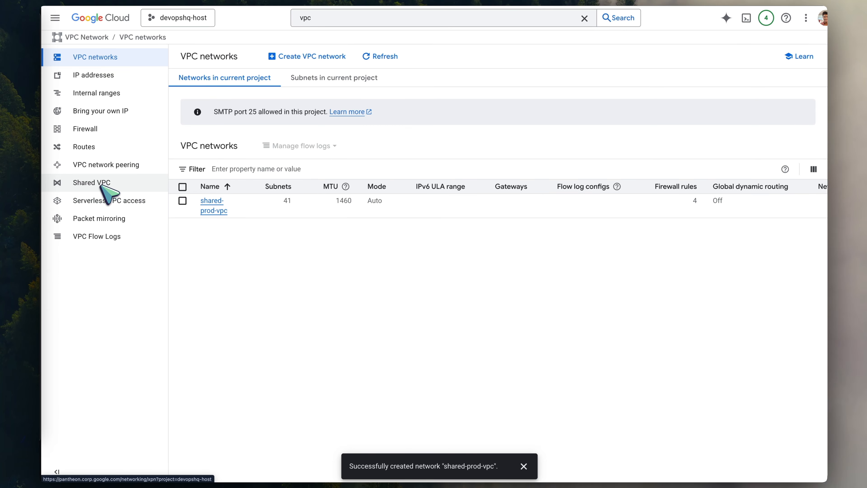
# Set up Shared VPC with devopshq-host enabled as the host project.
pyautogui.click(108, 195)
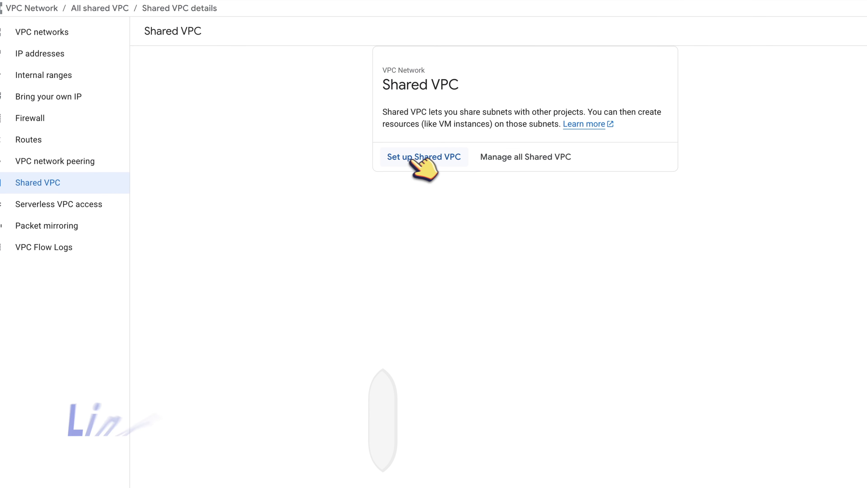
pyautogui.click(421, 157)
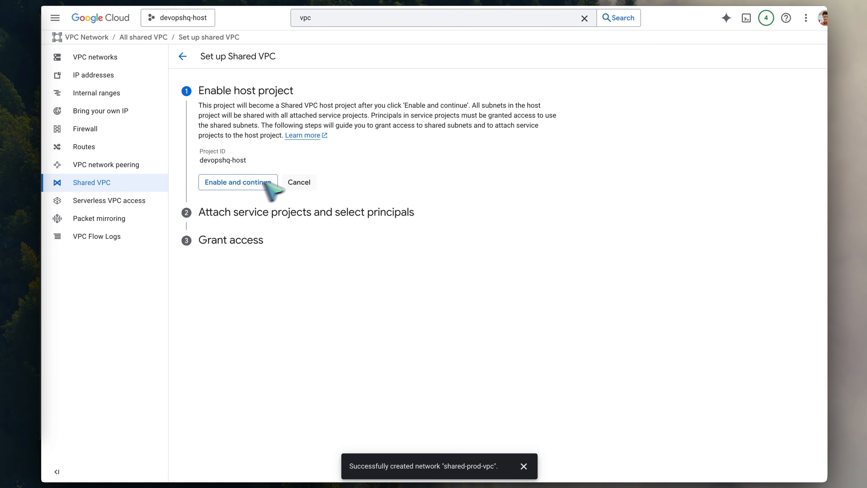
pyautogui.click(247, 183)
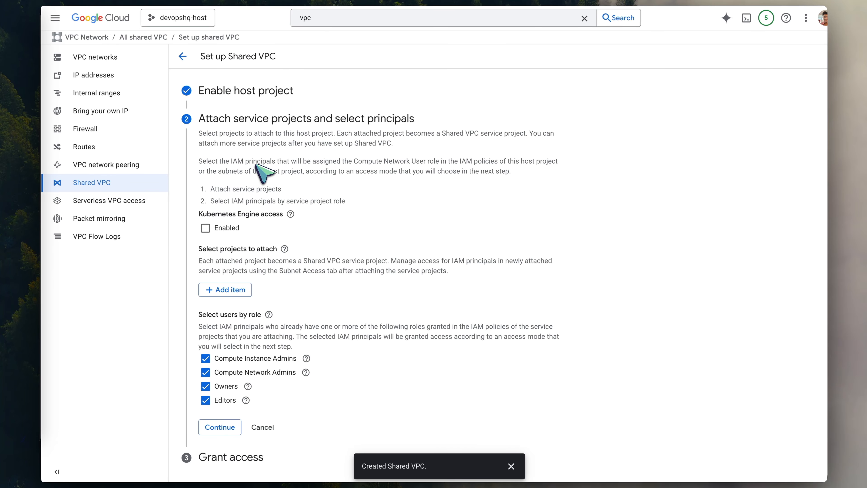
pyautogui.scroll(-1, 262, 150)
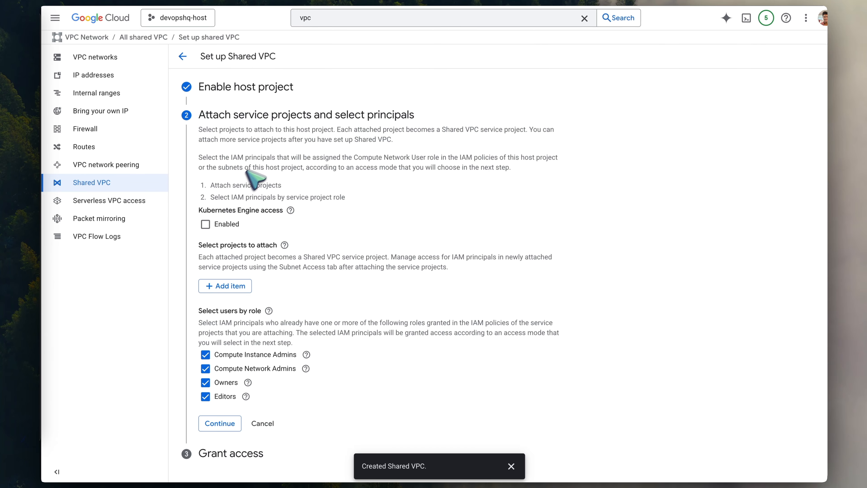
pyautogui.doubleClick(218, 210)
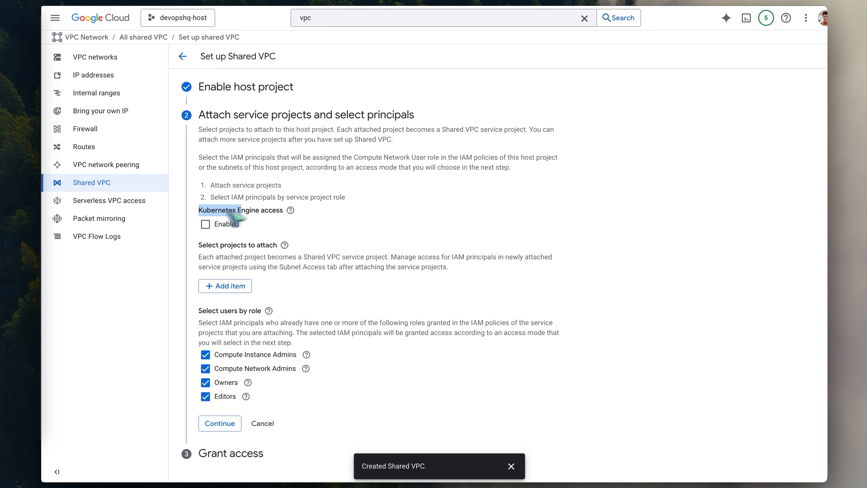
pyautogui.click(296, 196)
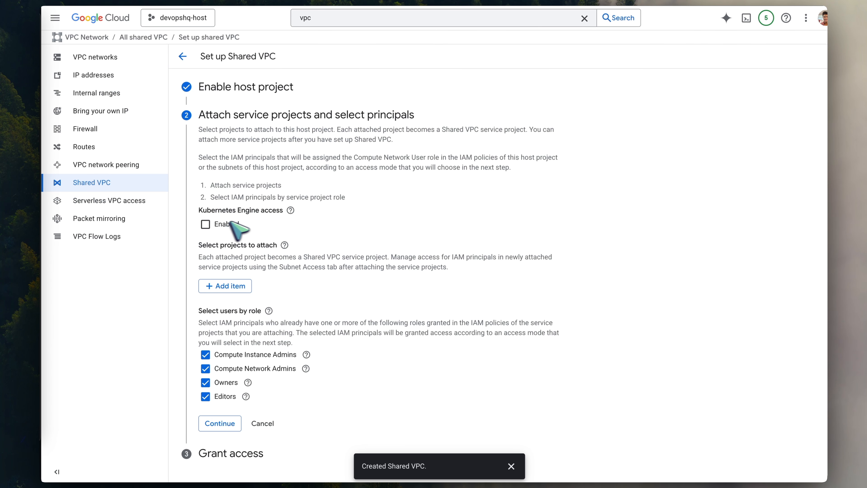
pyautogui.click(206, 224)
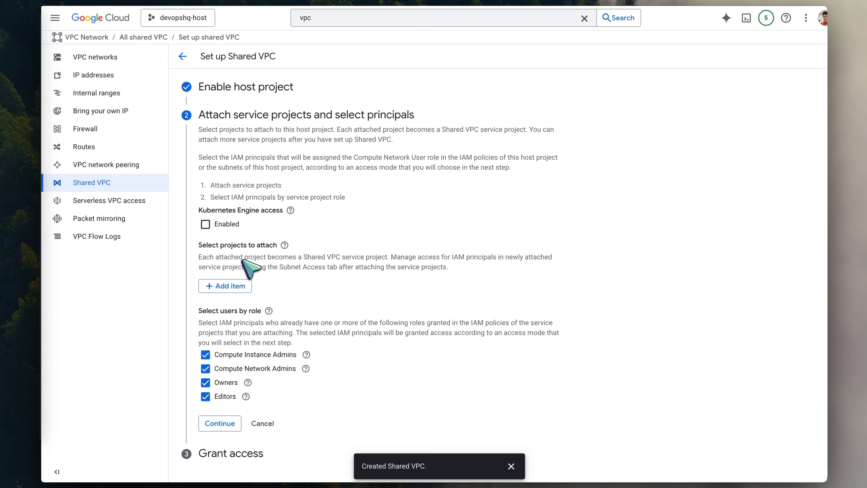
# Attach devopshq-service as the service project, keep all user roles selected, and continue to granting access.
pyautogui.click(226, 285)
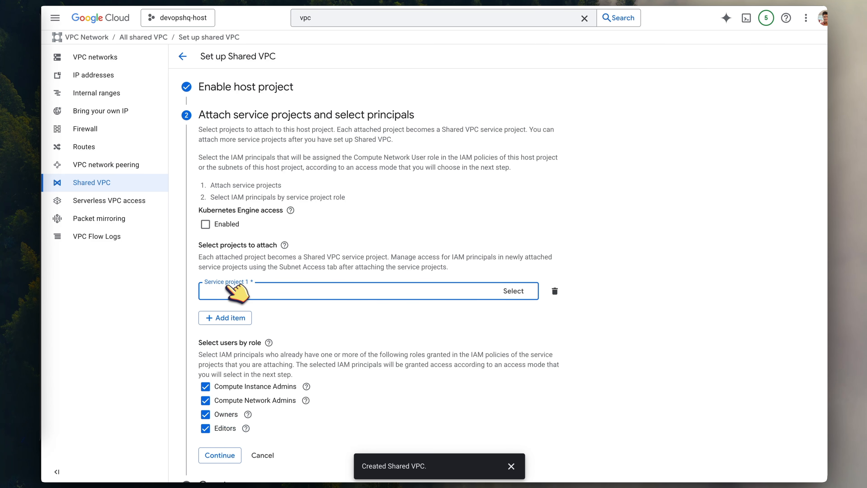
pyautogui.click(513, 290)
pyautogui.write('devopshq-service')
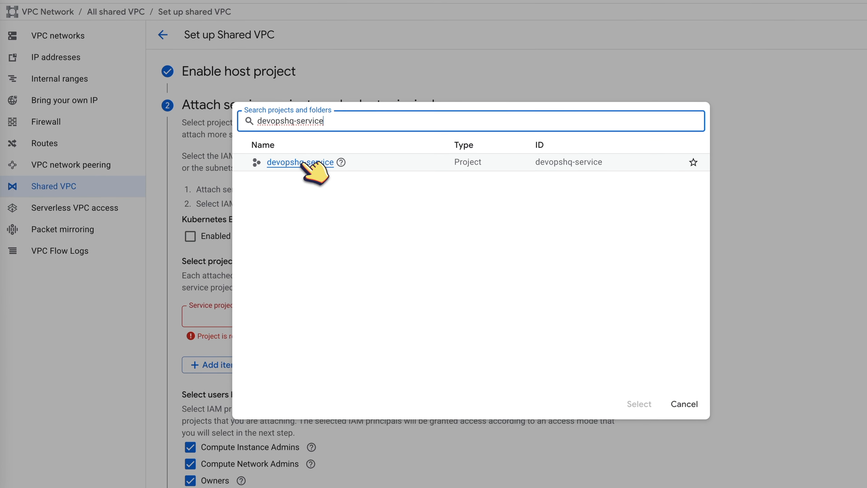
pyautogui.click(316, 162)
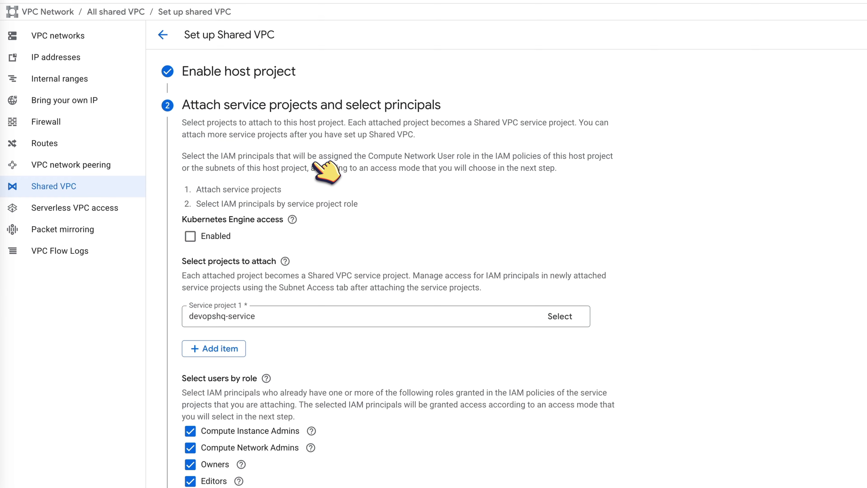
pyautogui.scroll(-1, 316, 200)
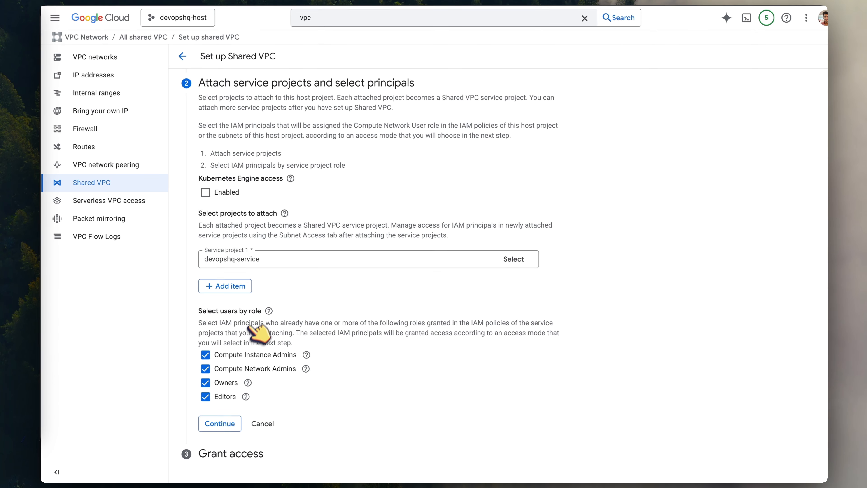
pyautogui.click(220, 423)
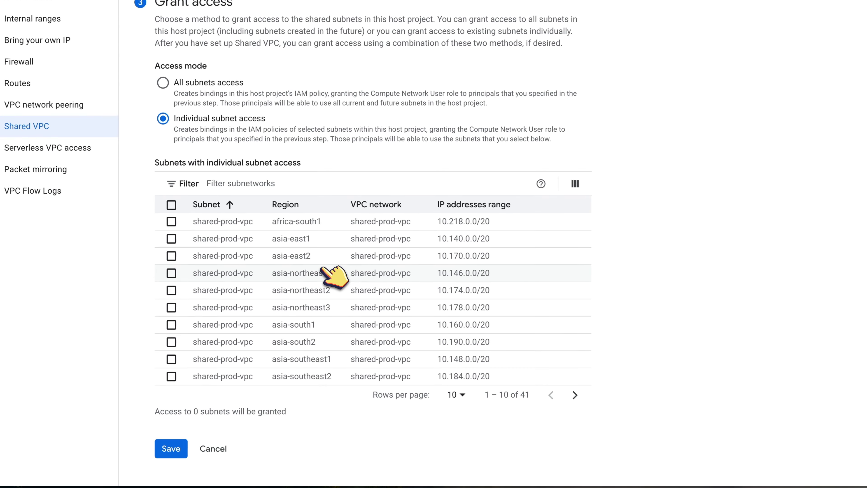
# Show 50 rows per page in the individual subnet access list and look through the shared-prod-vpc subnets.
pyautogui.click(457, 395)
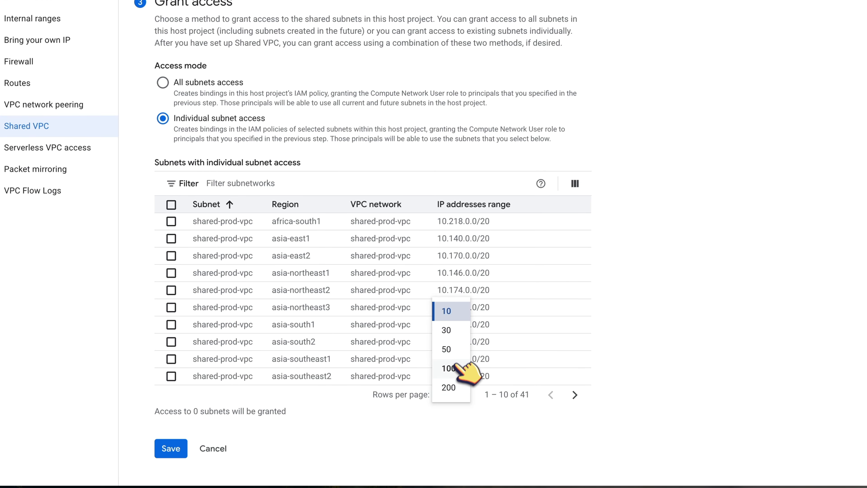
pyautogui.click(454, 352)
pyautogui.scroll(-10, 520, 372)
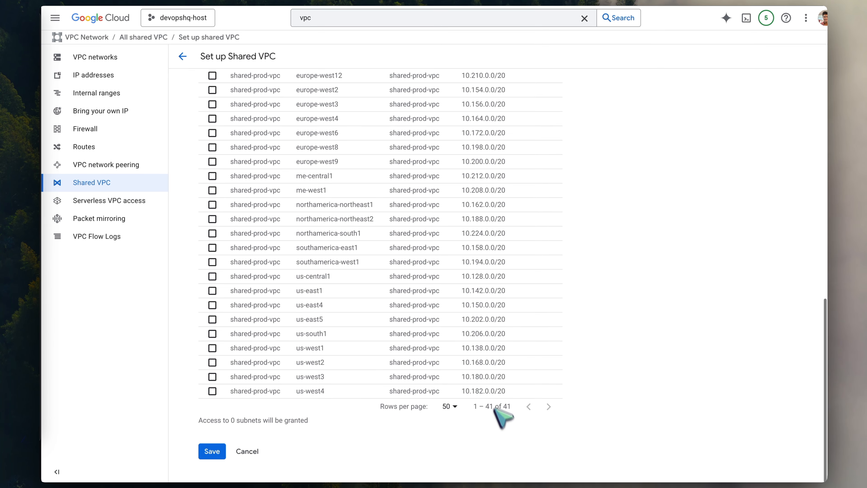
pyautogui.scroll(10, 442, 350)
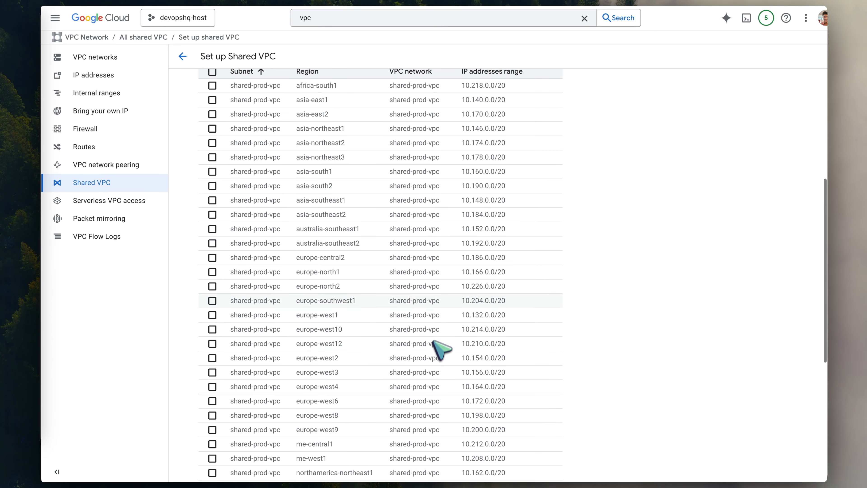
pyautogui.scroll(-1, 330, 226)
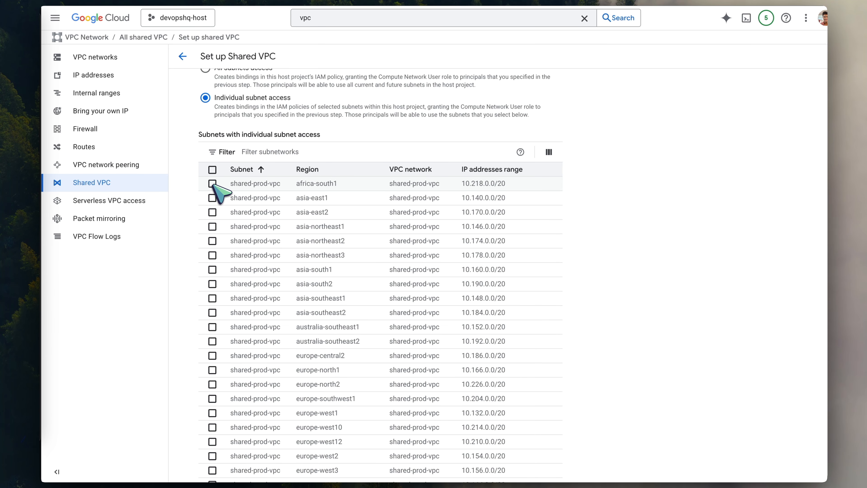
# Grant individual access to the asia-south1 and us-central1 subnets of shared-prod-vpc and save the Shared VPC setup.
pyautogui.scroll(-3, 219, 191)
pyautogui.click(212, 211)
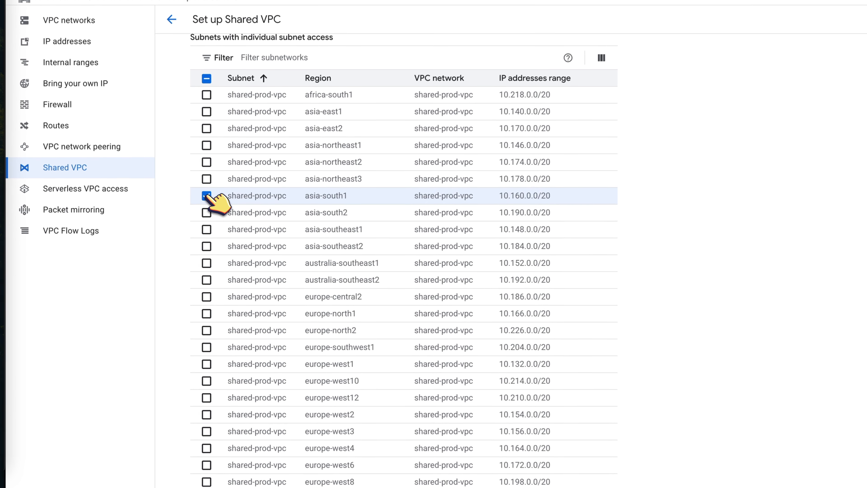
pyautogui.scroll(-10, 265, 284)
pyautogui.click(206, 300)
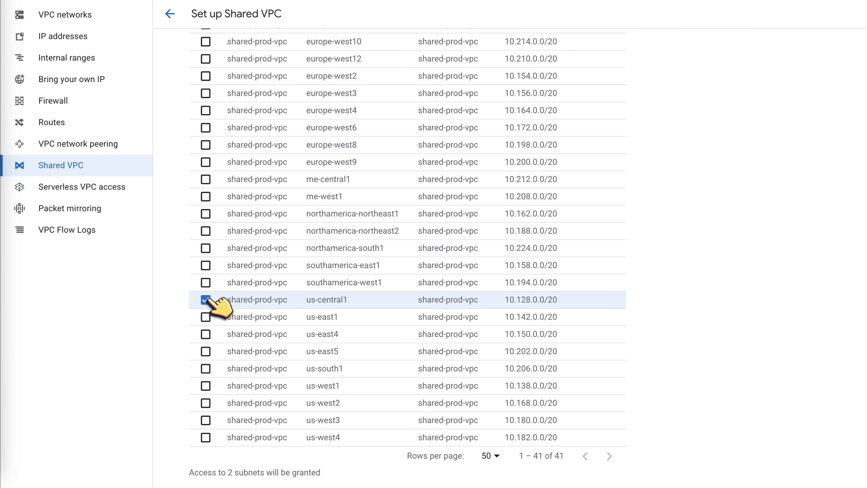
pyautogui.scroll(4, 345, 280)
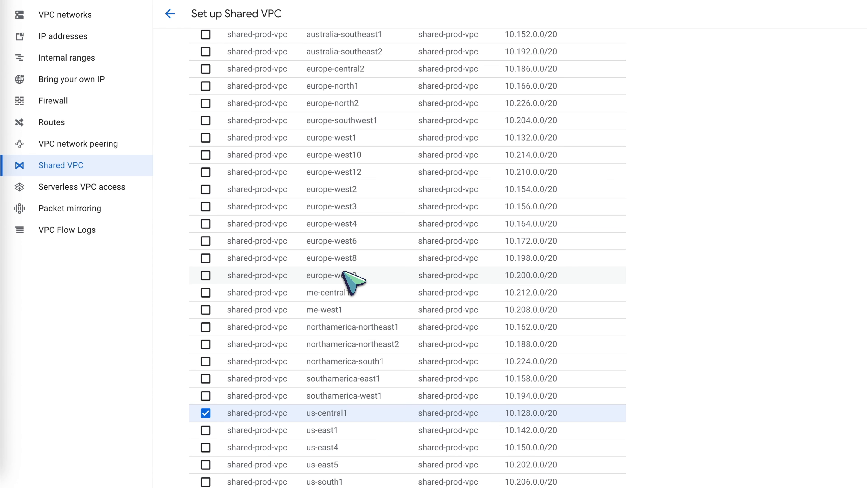
pyautogui.scroll(2, 344, 274)
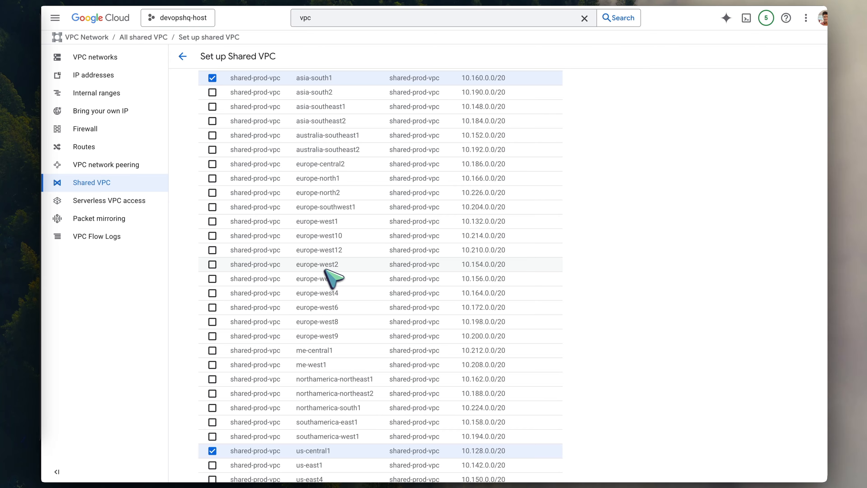
pyautogui.scroll(-5, 326, 270)
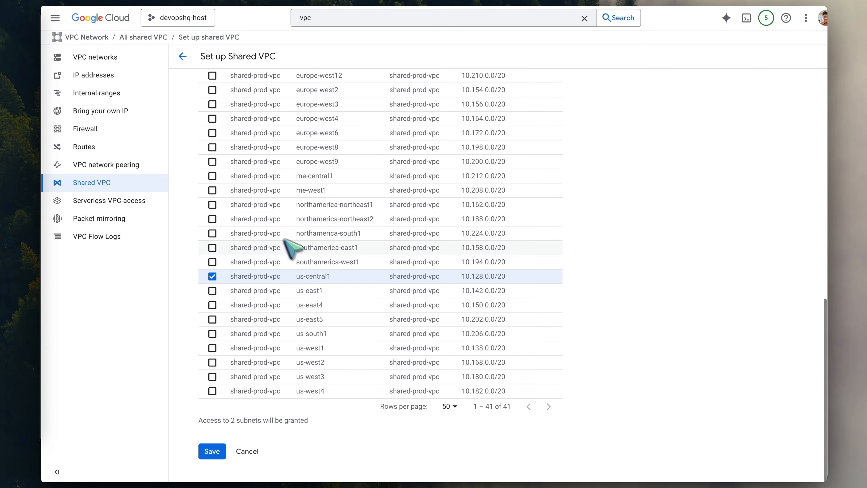
pyautogui.click(212, 451)
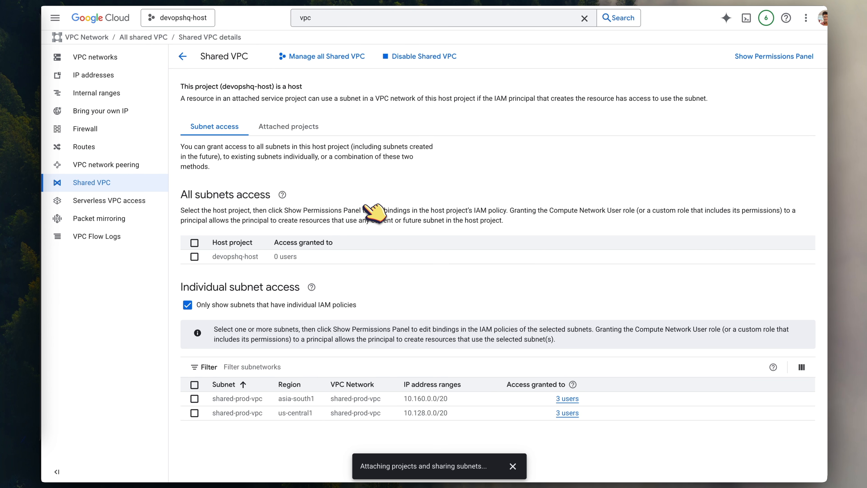
# Check the projects attached to the Shared VPC host, then return to its subnet access overview.
pyautogui.click(291, 129)
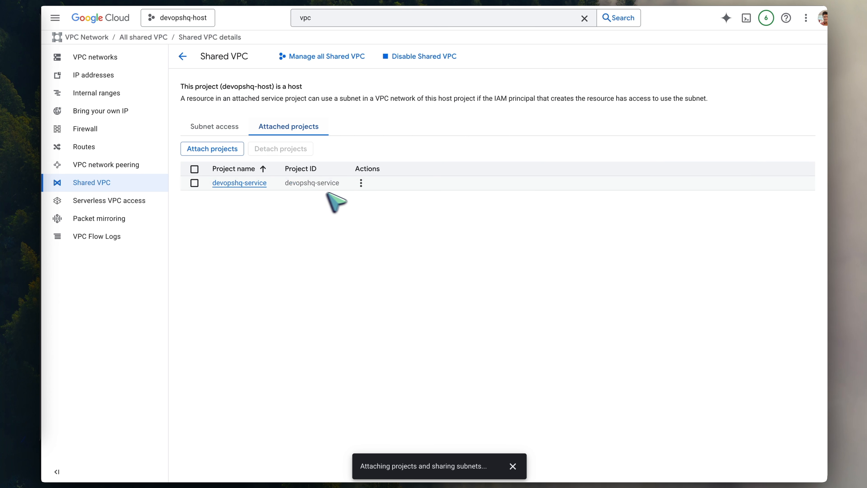
pyautogui.click(233, 131)
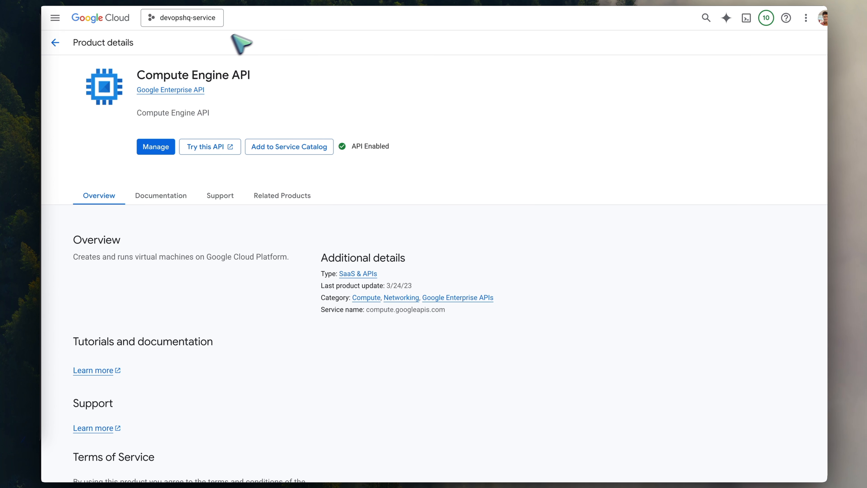
# Start a new Compute Engine instance in devopshq-service and replace its default network interface with a new one.
pyautogui.click(56, 42)
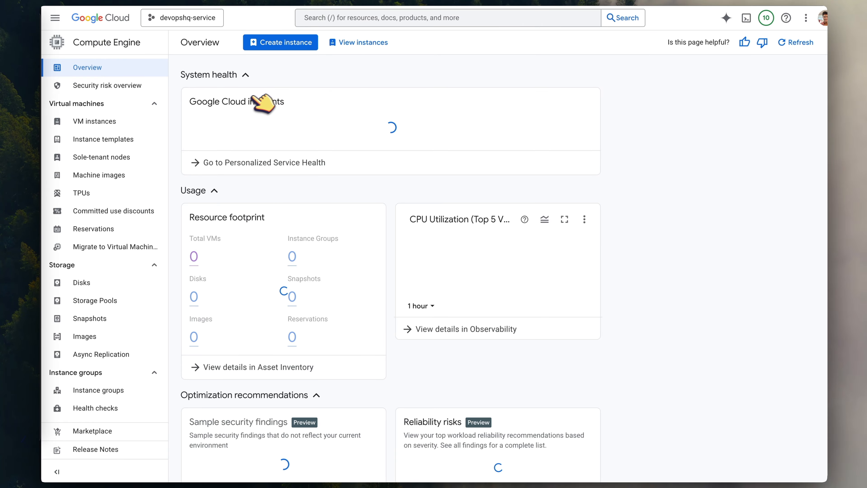
pyautogui.click(282, 42)
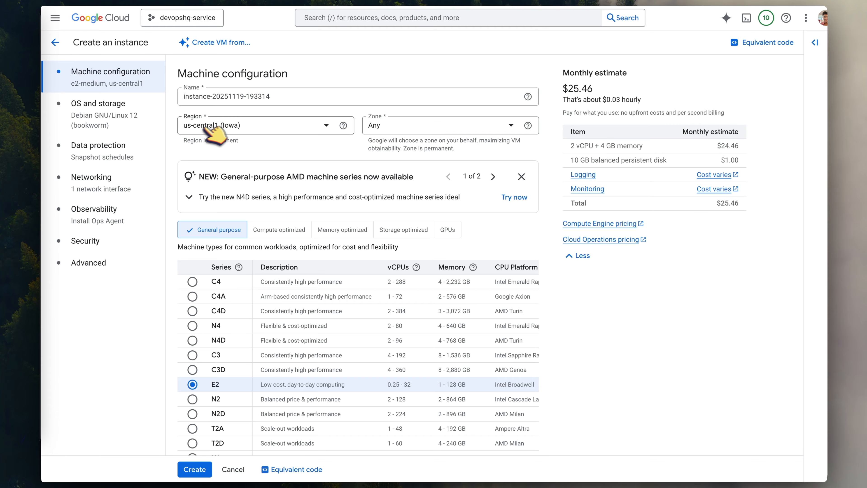
pyautogui.click(106, 181)
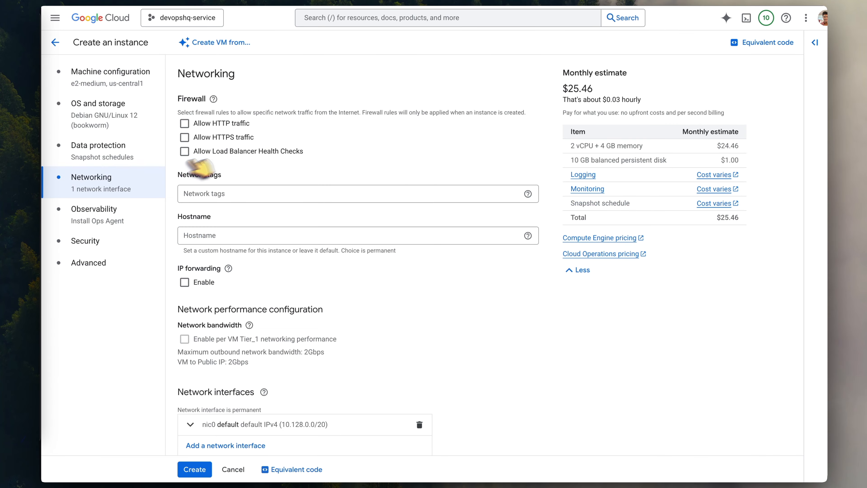
pyautogui.scroll(-2, 243, 226)
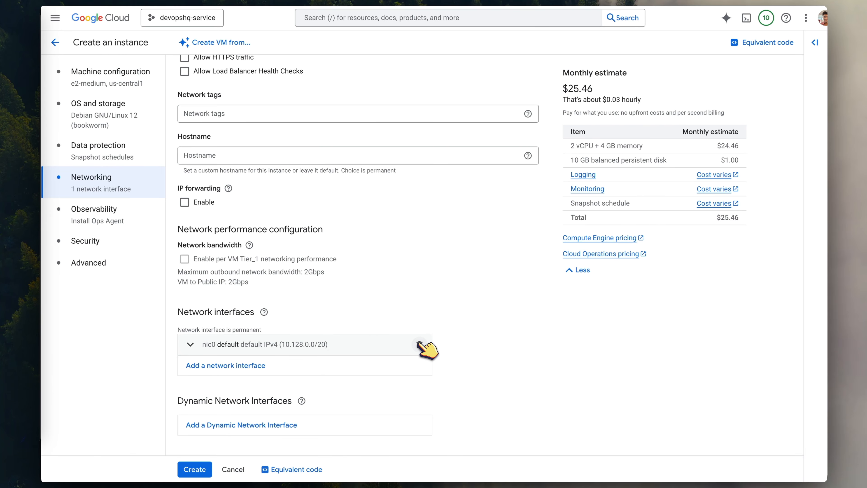
pyautogui.click(420, 344)
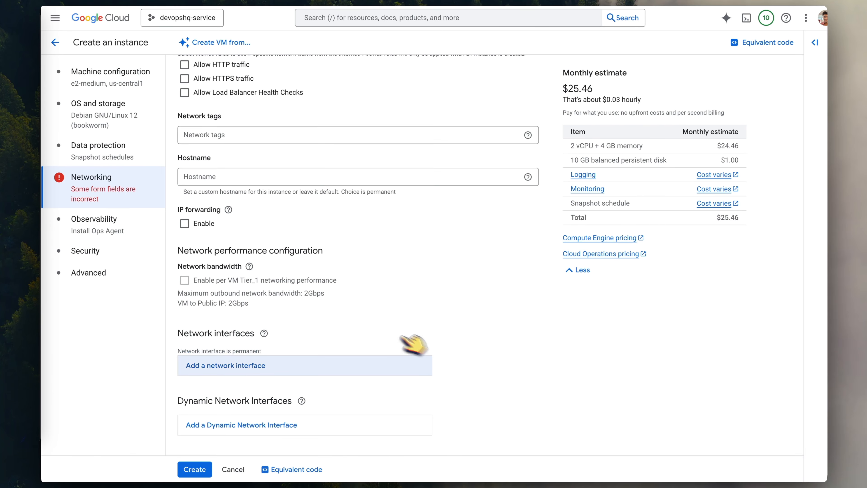
pyautogui.click(226, 366)
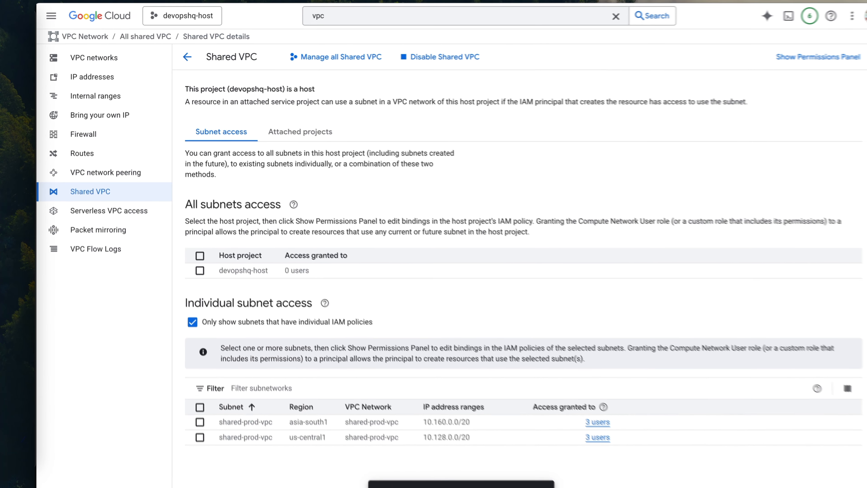
# Switch to the devopshq-host Shared VPC details and compare the attached projects with the subnet access.
pyautogui.click(299, 132)
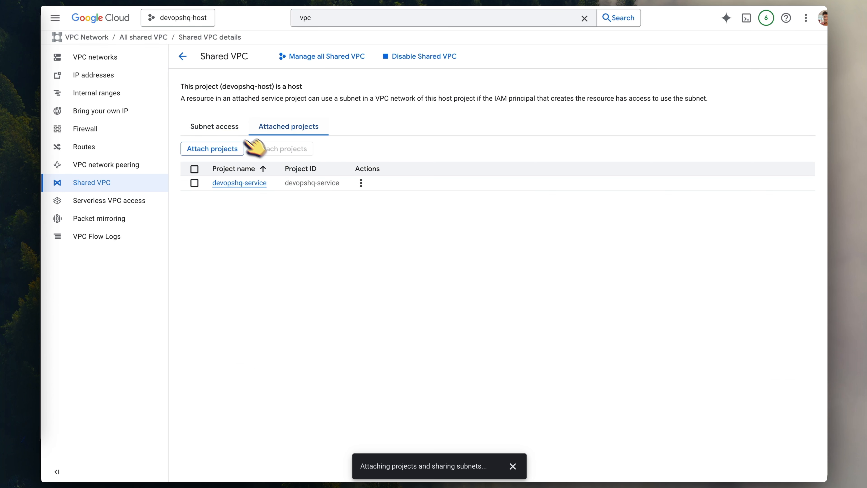
pyautogui.click(232, 132)
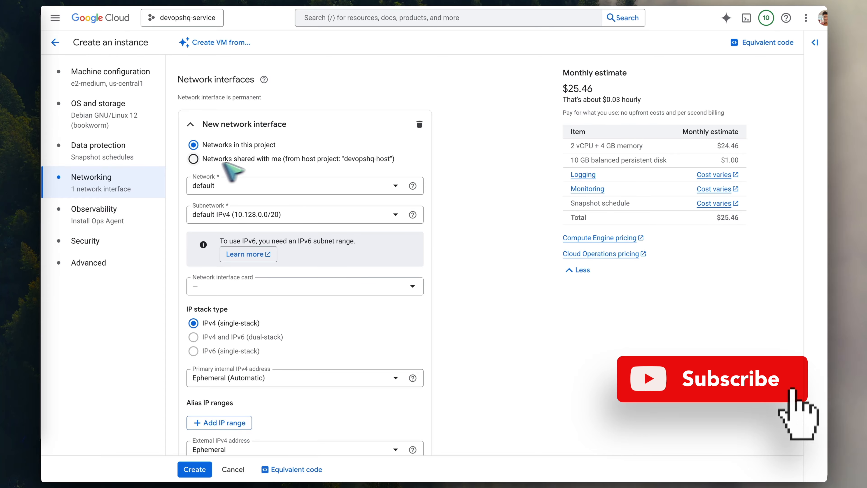
# Connect the new interface to the shared-prod-vpc subnetwork shared from host project devopshq-host and create the instance.
pyautogui.click(193, 159)
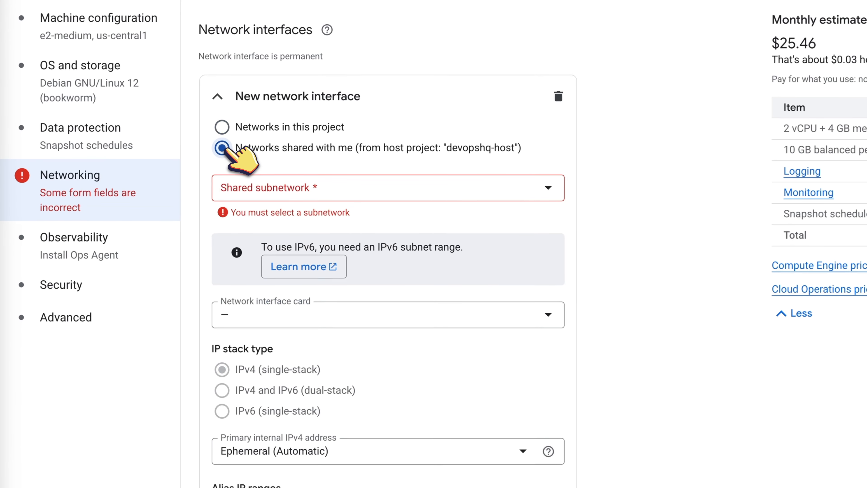
pyautogui.scroll(-1, 239, 144)
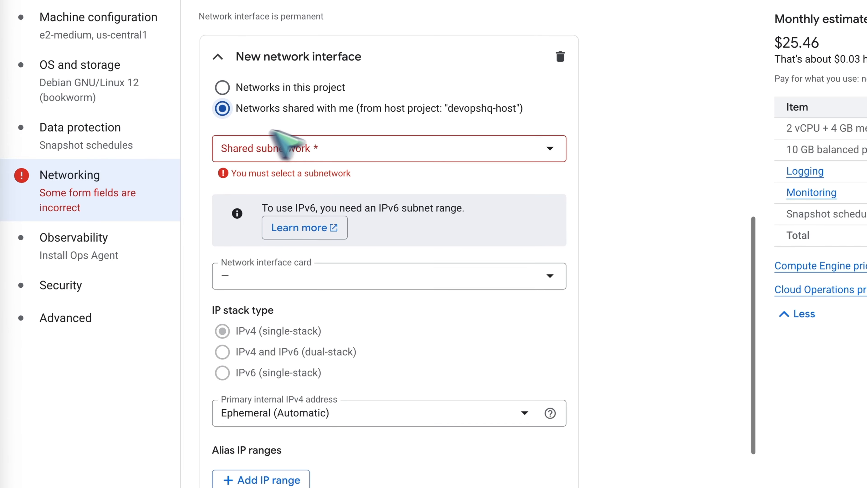
pyautogui.click(319, 148)
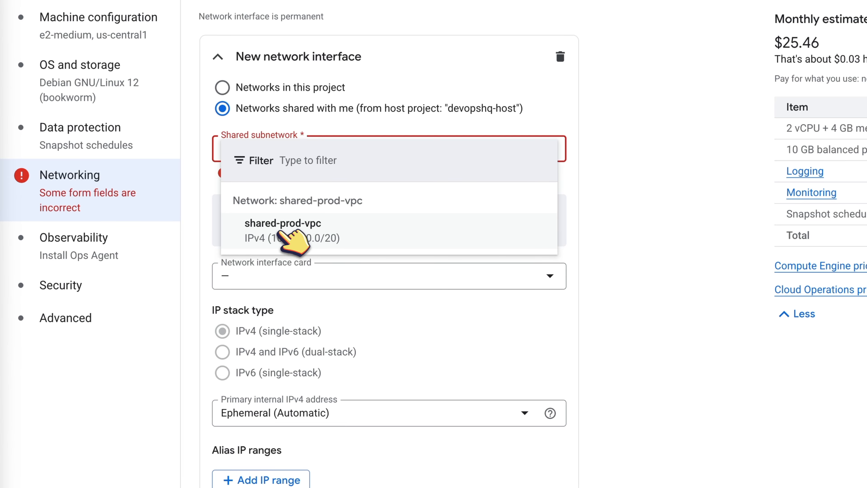
pyautogui.click(324, 235)
pyautogui.scroll(-5, 342, 277)
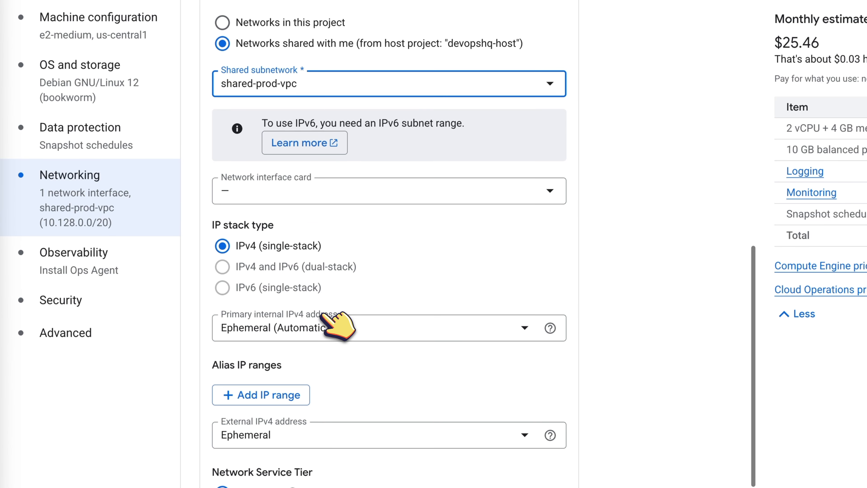
pyautogui.scroll(5, 405, 313)
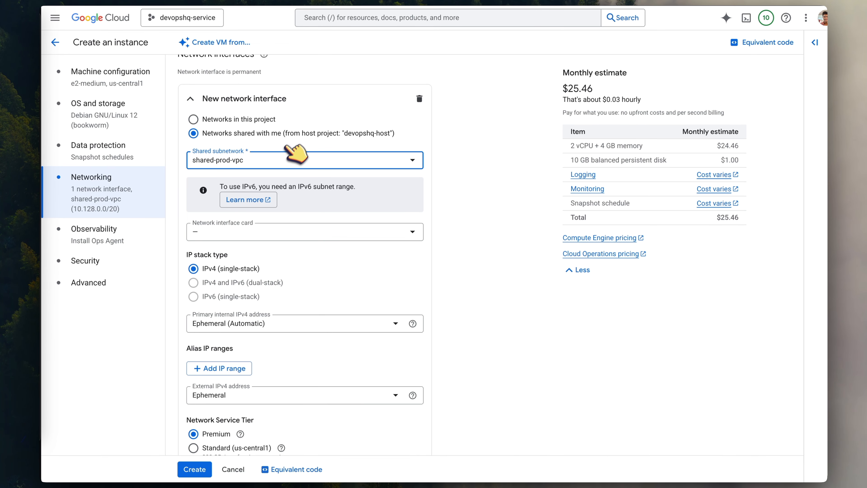
pyautogui.click(199, 470)
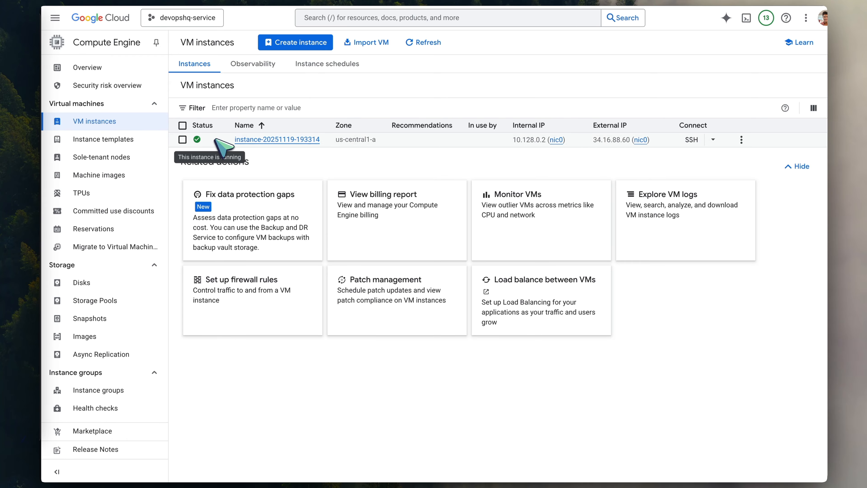
# Open an SSH-in-browser session to the new VM instance and run ls in it.
pyautogui.click(693, 140)
pyautogui.moveTo(273, 0); pyautogui.dragTo(479, 76)
pyautogui.moveTo(615, 353); pyautogui.dragTo(688, 396)
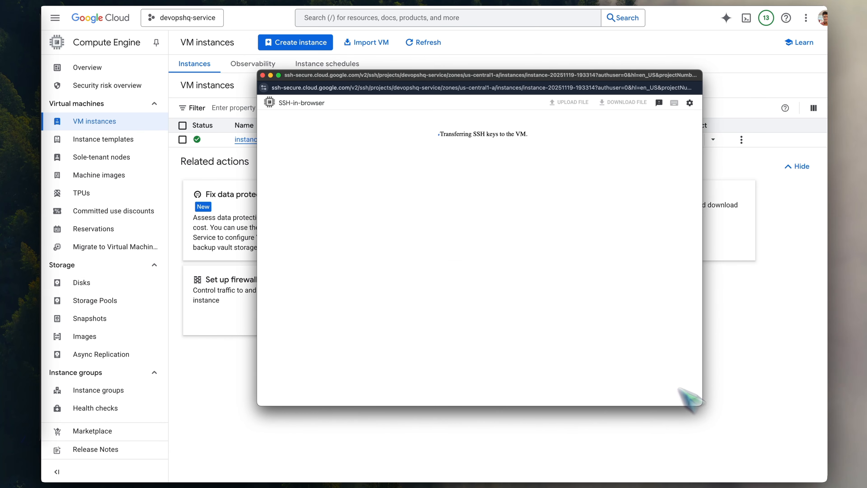
pyautogui.moveTo(423, 78); pyautogui.dragTo(456, 62)
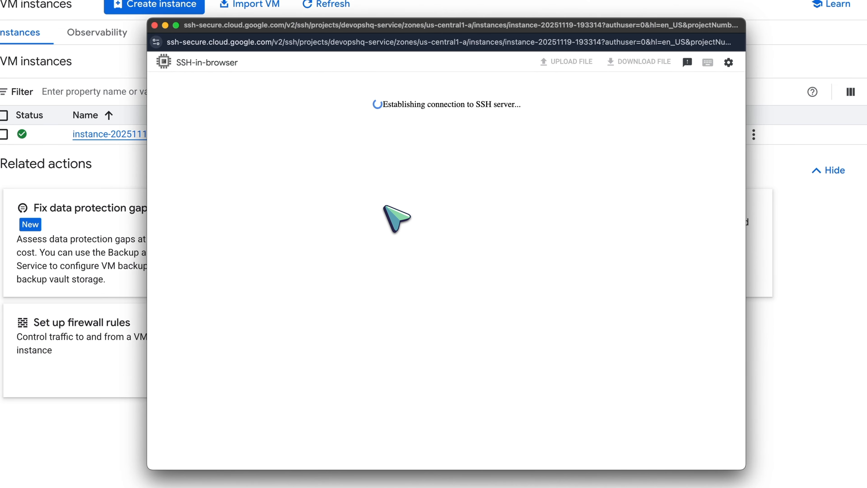
pyautogui.press('Return')
pyautogui.press('Return')
pyautogui.write('ls')
pyautogui.press('Return')
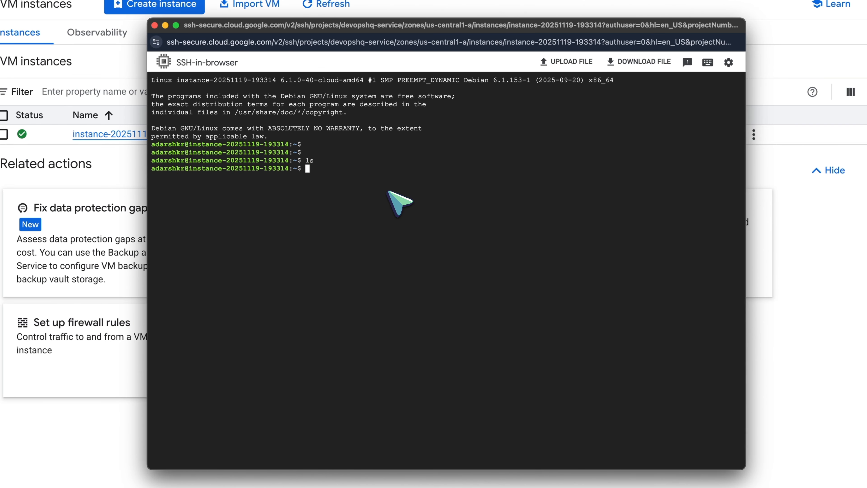